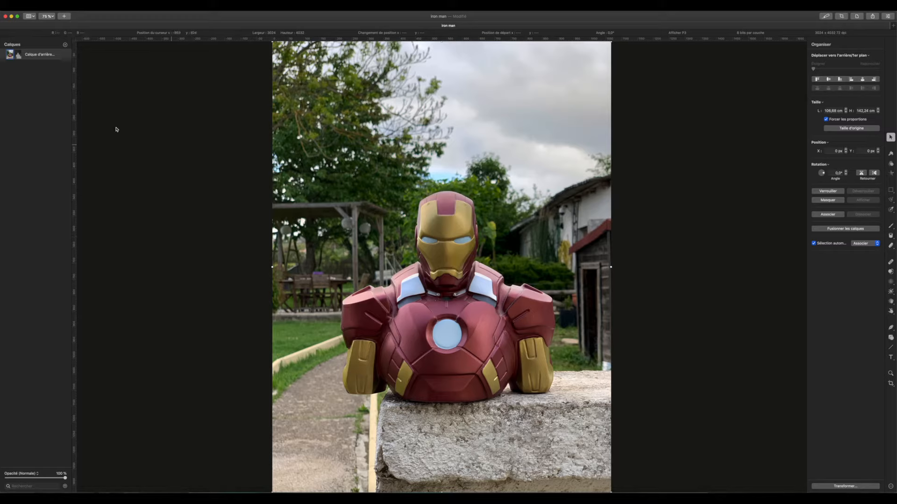
left_click(19, 54)
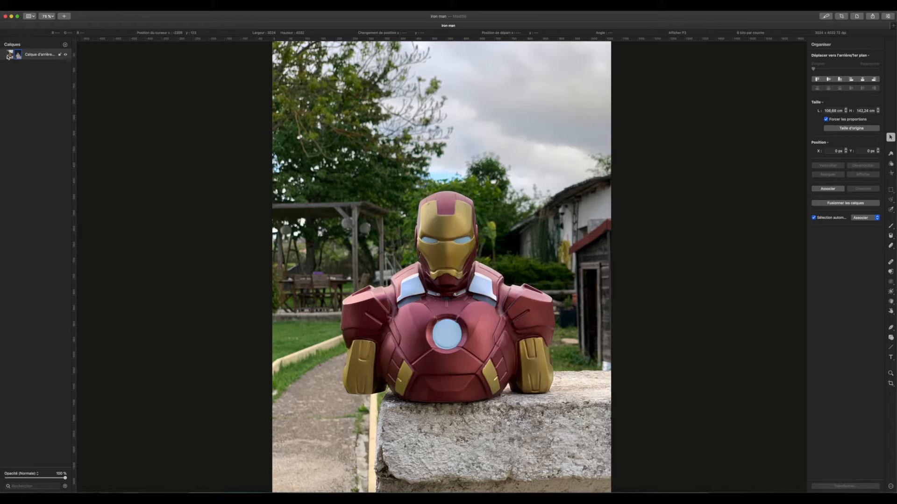
left_click(11, 56)
left_click(19, 56)
left_click(9, 56)
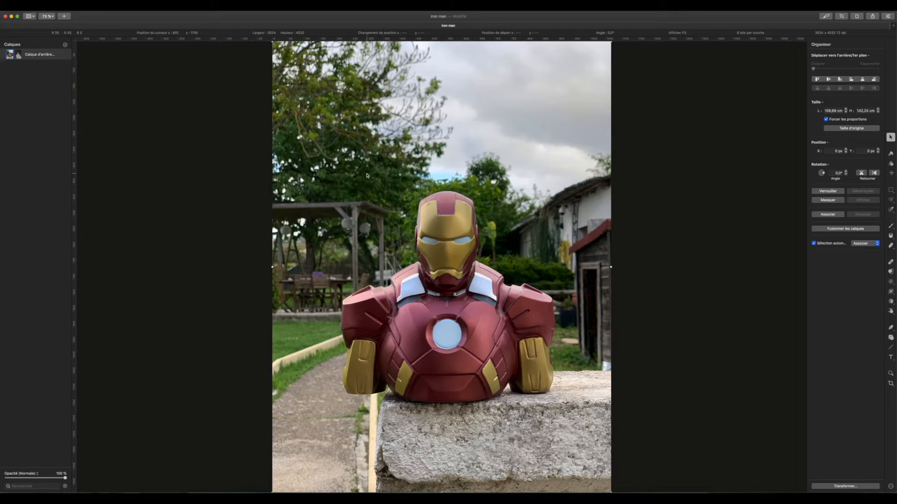
Step: Duplicate the background layer with its mask and rename the upper copy "premier plan"
right_click(8, 56)
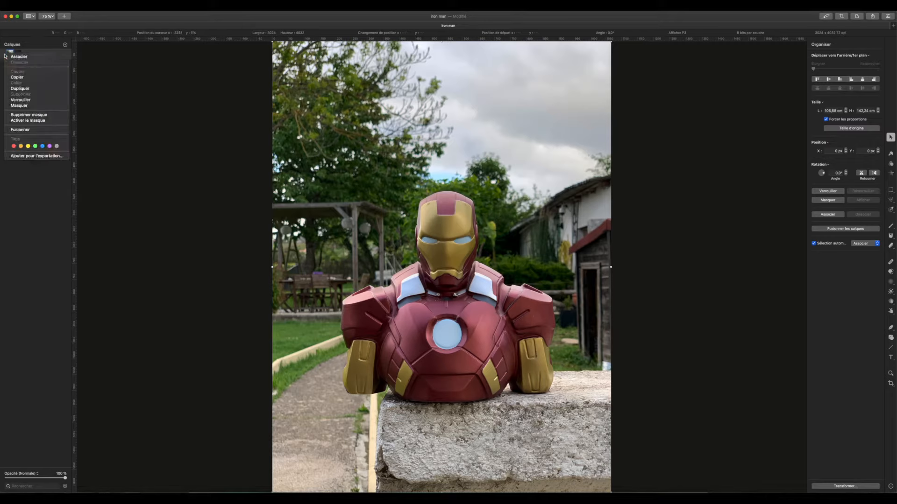
left_click(32, 91)
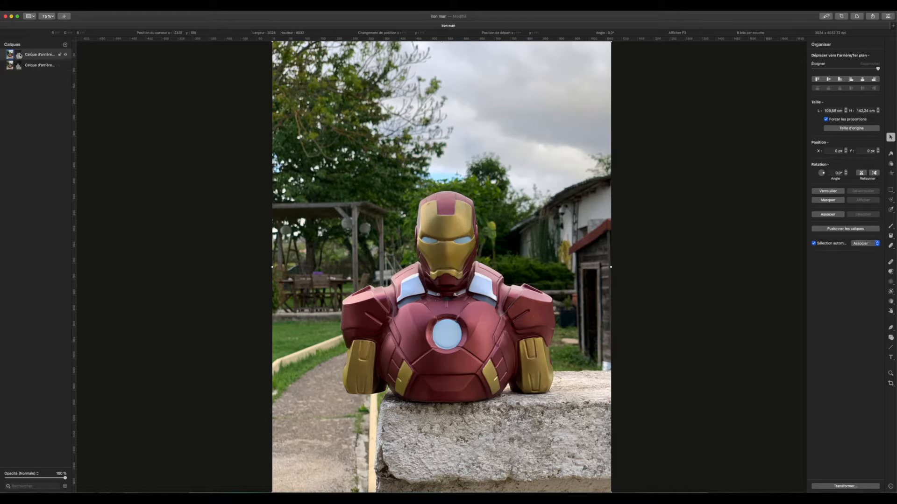
double_click(40, 54)
type("premier plan")
key("Return")
Step: Brighten the "premier plan" layer with an exposure of about 69 % and activate its layer mask
left_click(891, 164)
left_click_drag(845, 242, 860, 242)
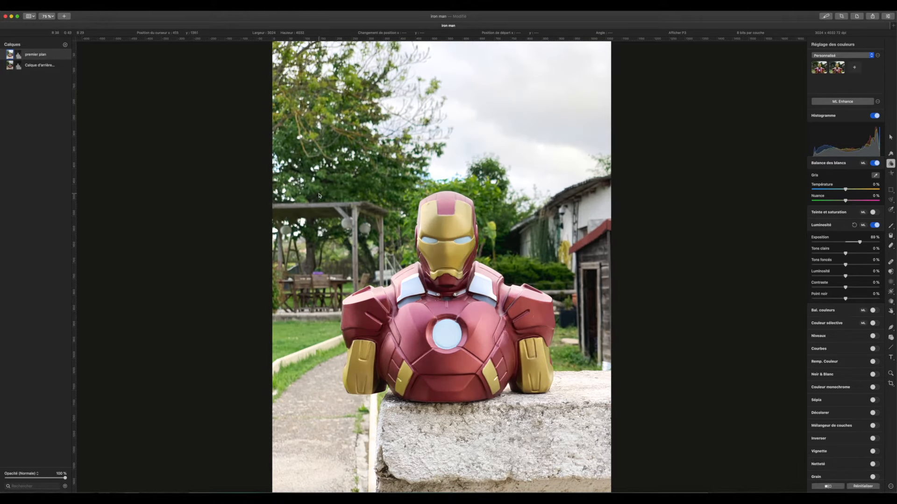
left_click(18, 56)
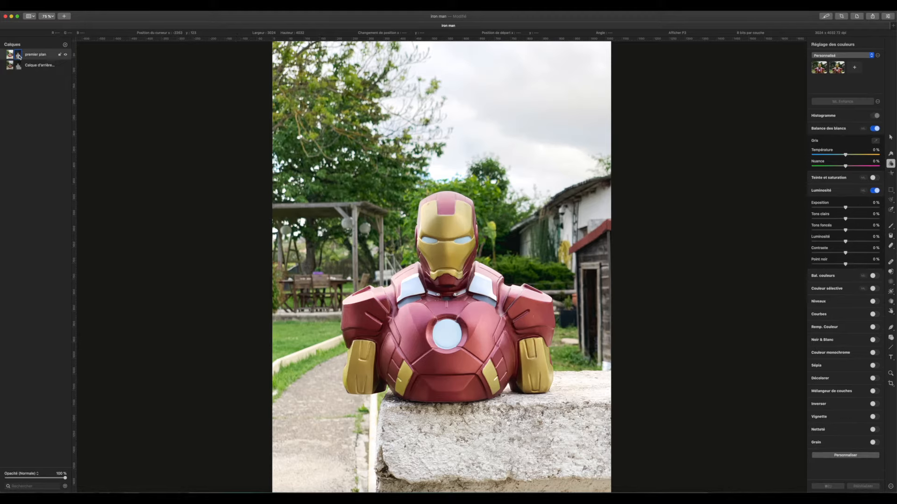
right_click(19, 57)
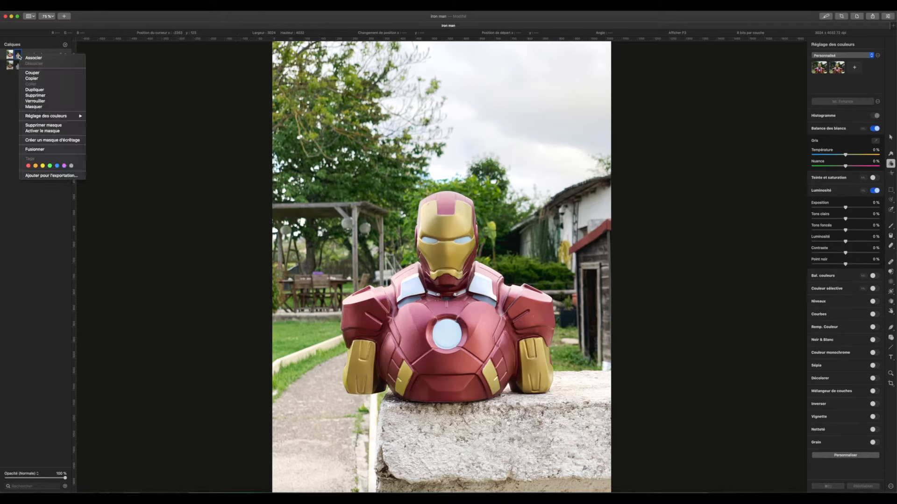
left_click(49, 130)
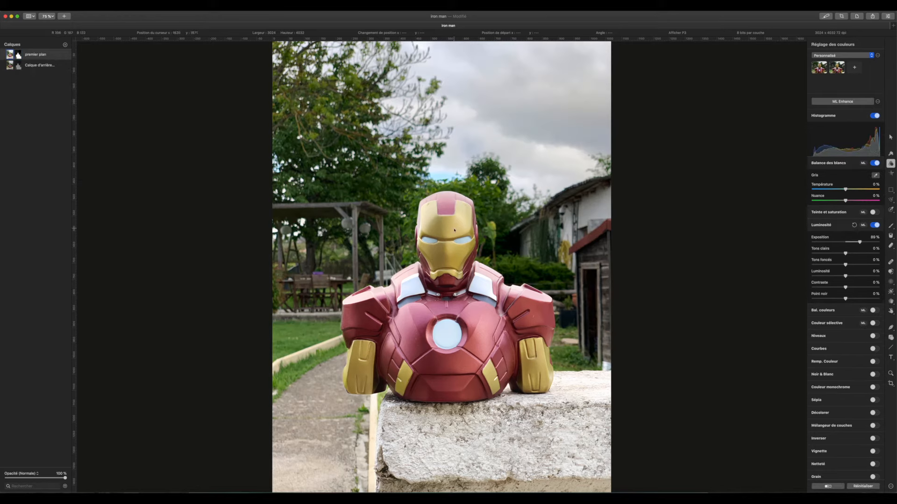
mouse_move(858, 242)
left_mouse_down()
mouse_move(821, 242)
mouse_move(869, 249)
mouse_move(857, 248)
left_mouse_up()
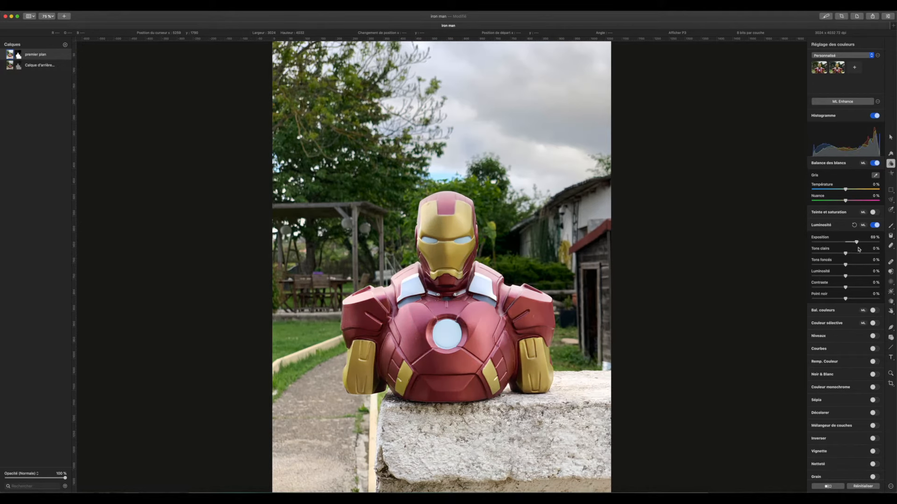
Step: Rename the original background layer "fond" and darken it with an exposure of about -87 %
double_click(37, 66)
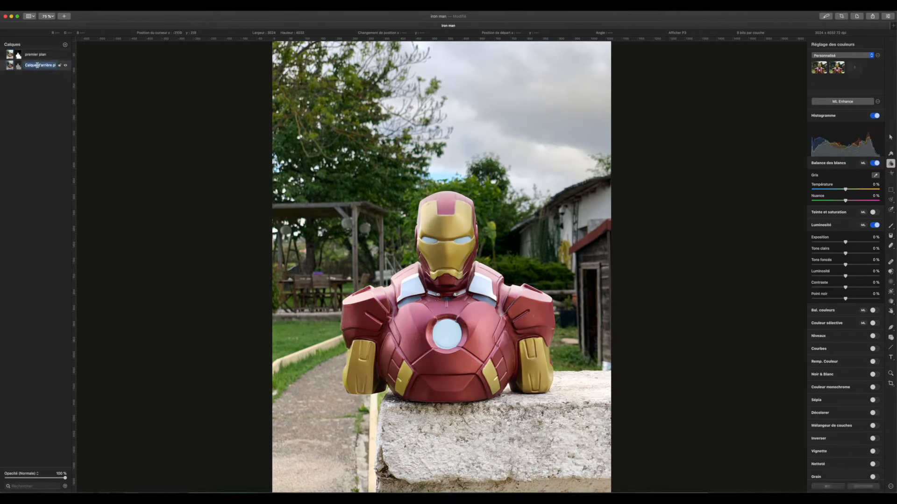
type("fond")
key("Return")
left_click_drag(844, 242, 831, 243)
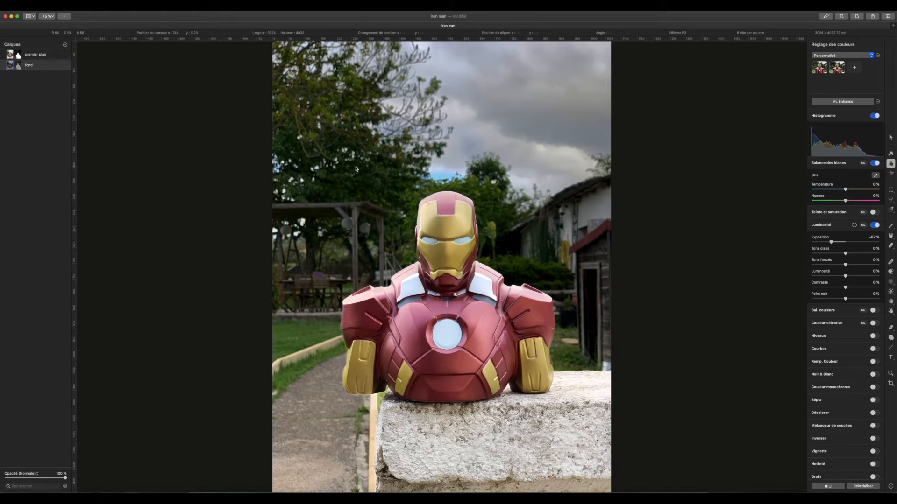
Step: Insert the Marvel logo image from the "tuto" folder as a layer between "premier plan" and "fond"
key("v")
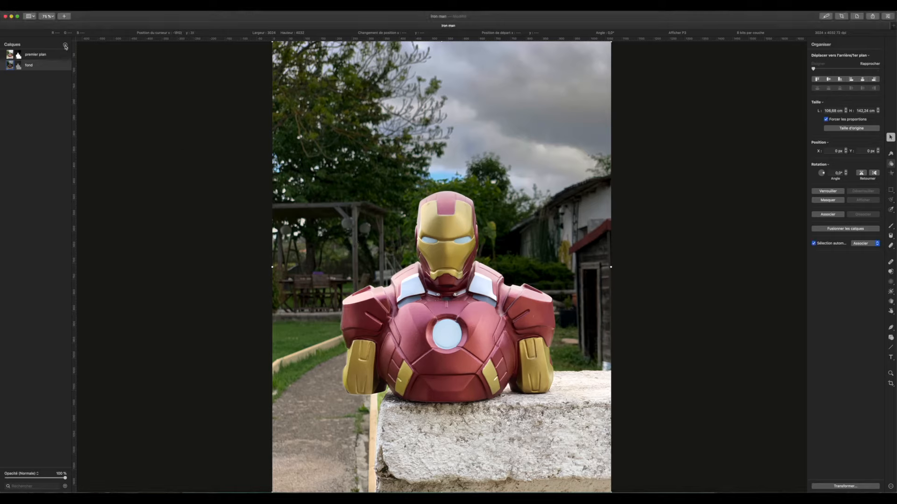
left_click(65, 44)
left_click(91, 110)
scroll(434, 112, "down", 10)
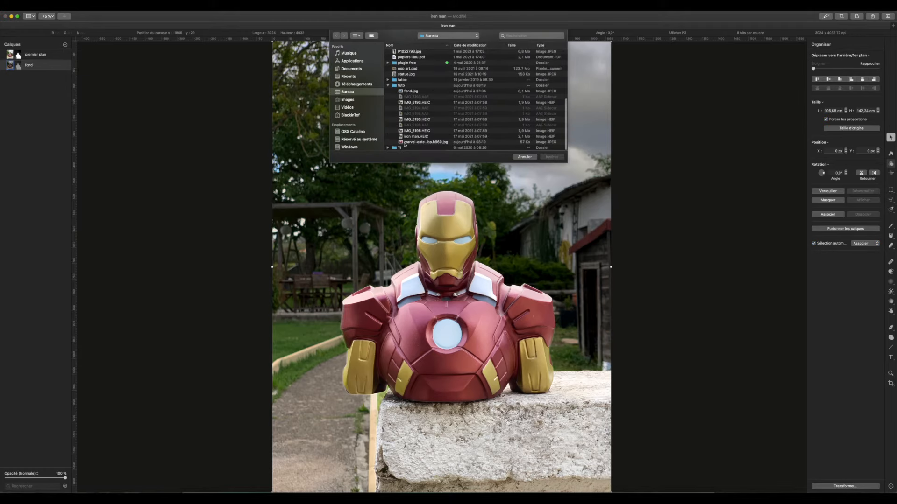
left_click(416, 142)
left_click(545, 157)
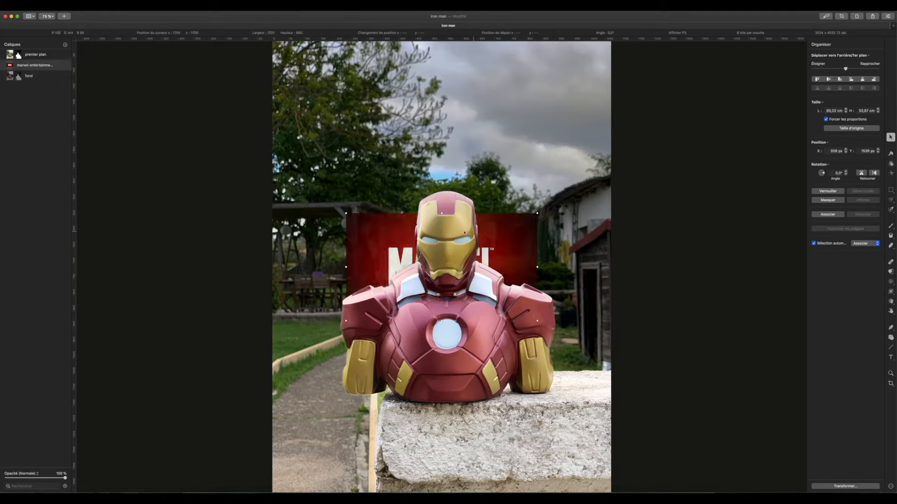
Step: Enlarge the Marvel image proportionally to about 169 × 95 cm so it spans the canvas behind the bust
left_click_drag(346, 267, 268, 267)
left_click_drag(537, 268, 611, 266)
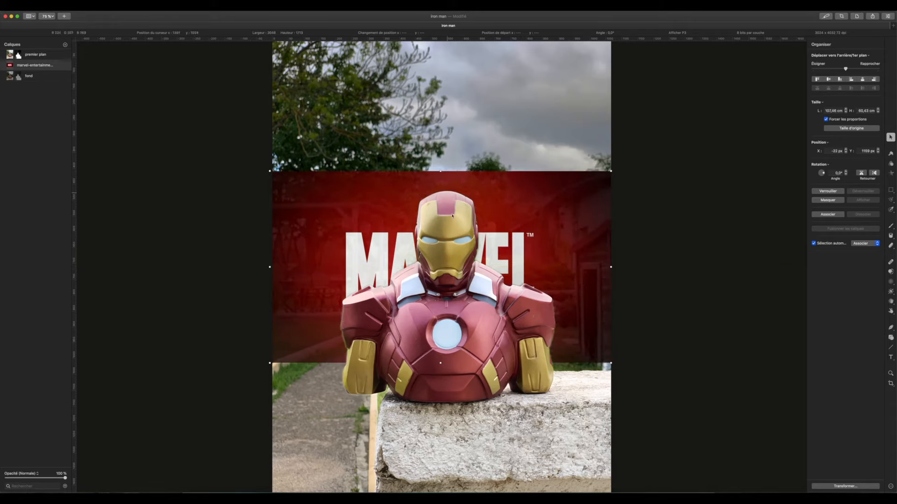
left_click_drag(441, 363, 442, 402)
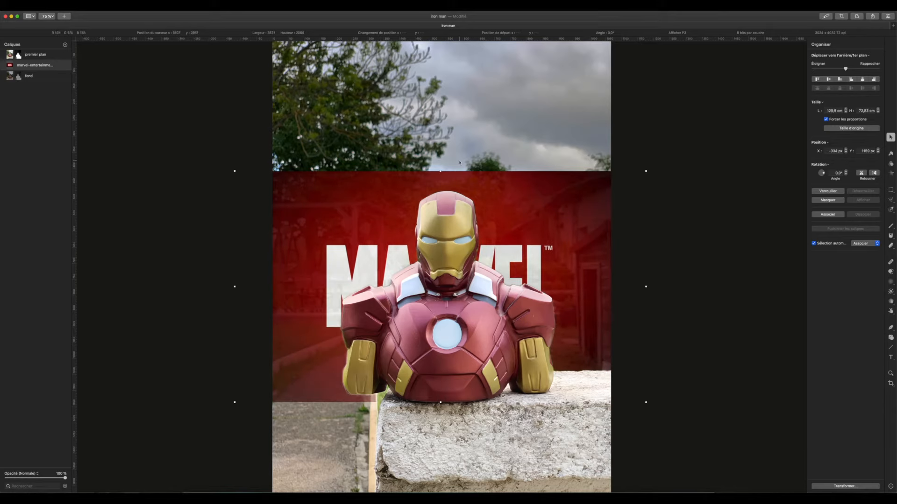
left_click_drag(441, 172, 440, 101)
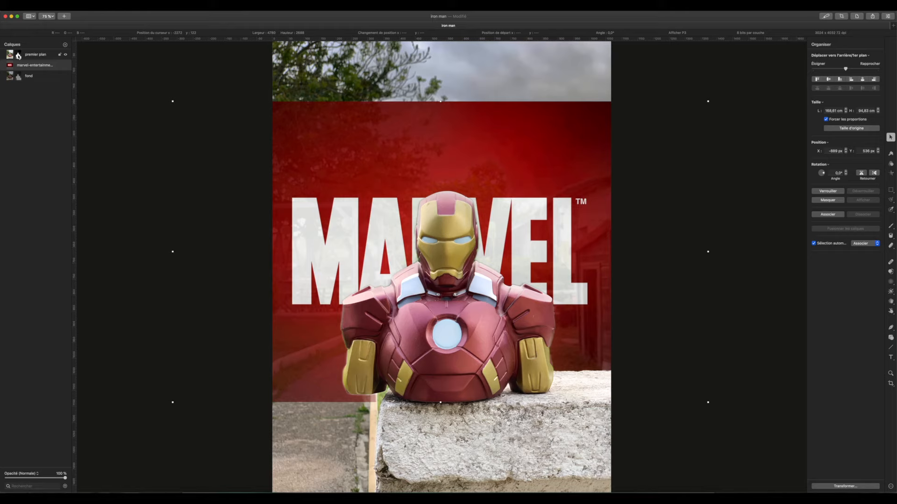
Step: On the "premier plan" mask, fill the hazy background area with black and paint out the remnant beside the bust's lower forearm
left_click(19, 55)
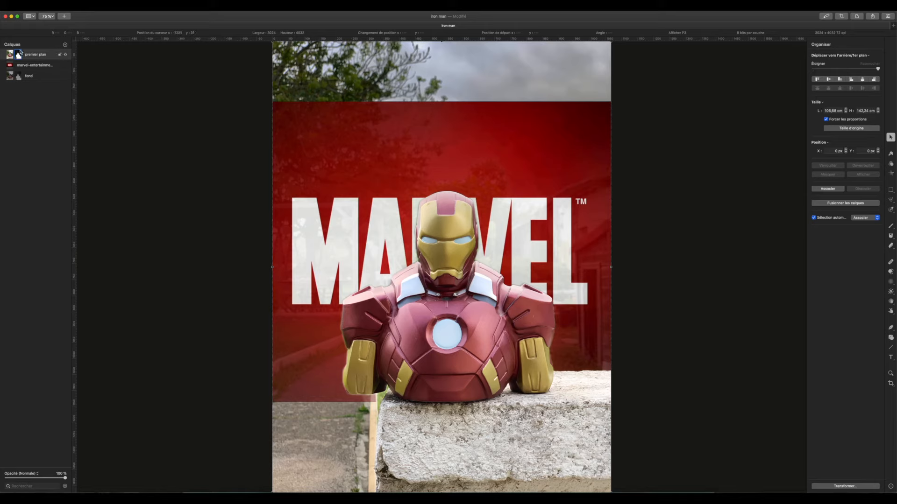
left_click(891, 236)
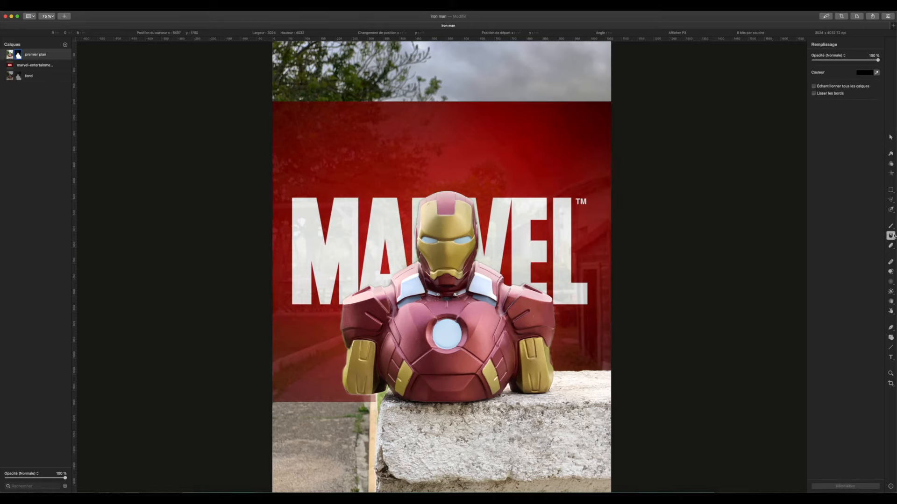
left_click_drag(379, 158, 427, 123)
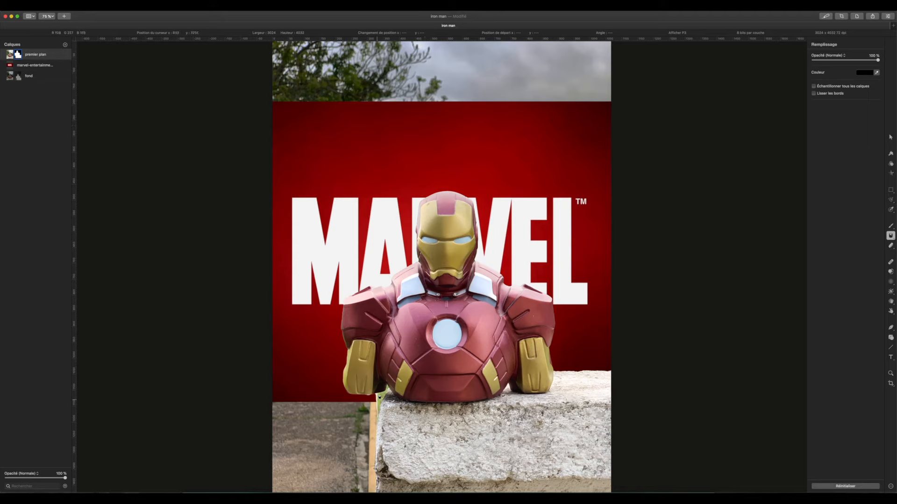
left_click(890, 225)
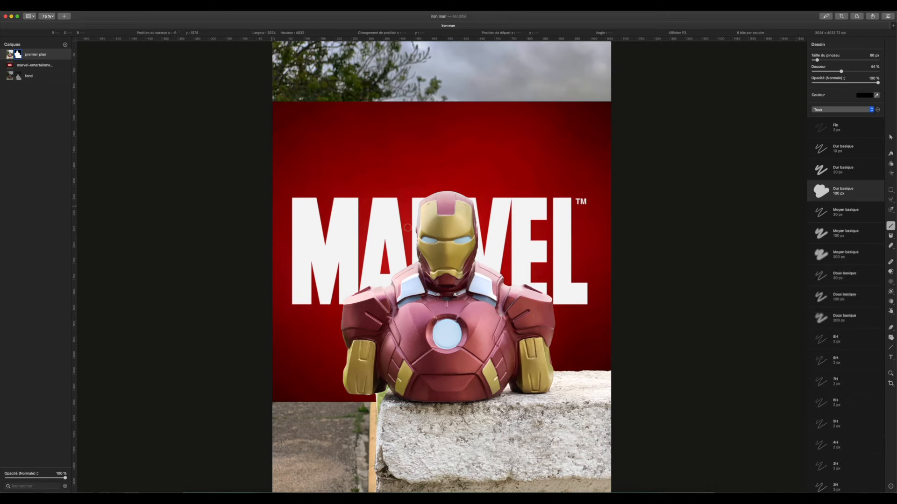
mouse_move(376, 396)
left_mouse_down()
mouse_move(366, 399)
mouse_move(379, 397)
mouse_move(378, 407)
mouse_move(387, 387)
left_mouse_up()
Step: Crop the canvas above and below the Marvel image to 3024 px wide by about 2660 px high
left_click(890, 382)
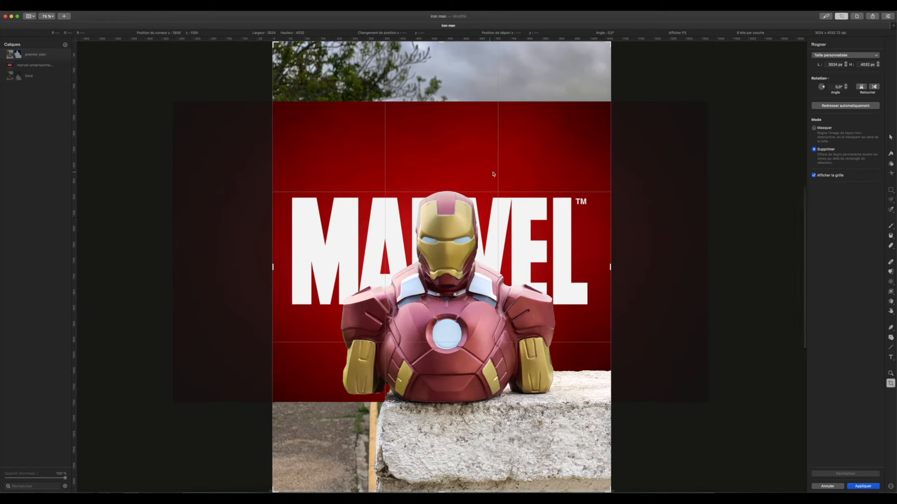
left_click_drag(441, 42, 442, 102)
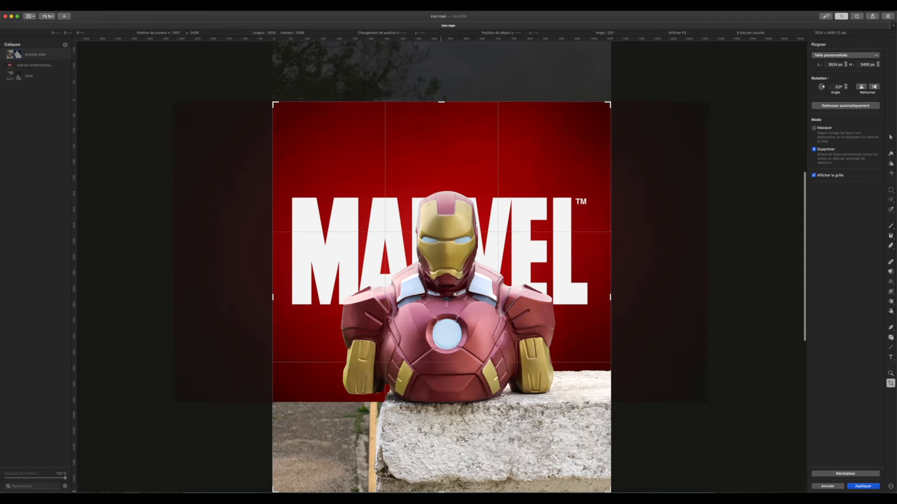
left_click_drag(440, 491, 433, 398)
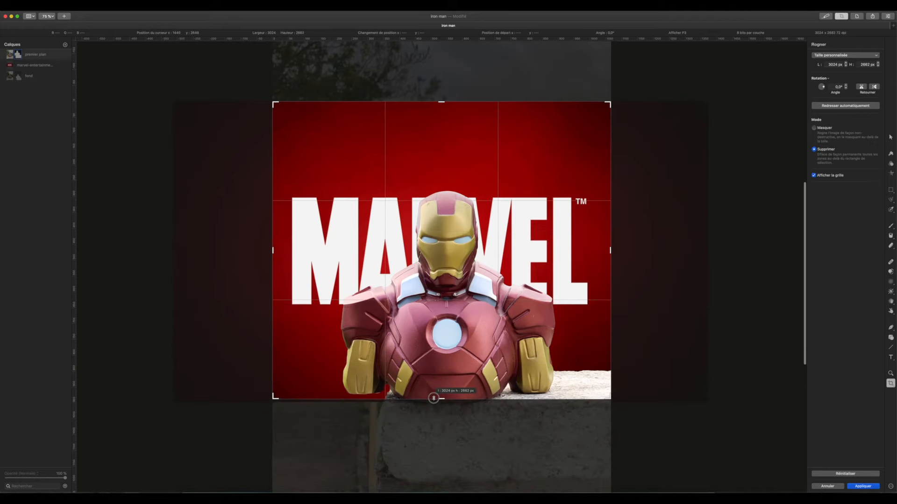
left_click(863, 486)
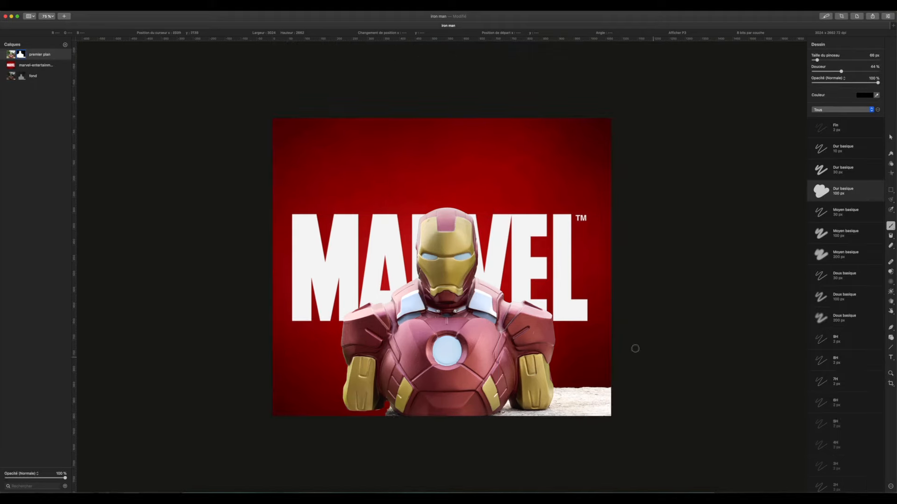